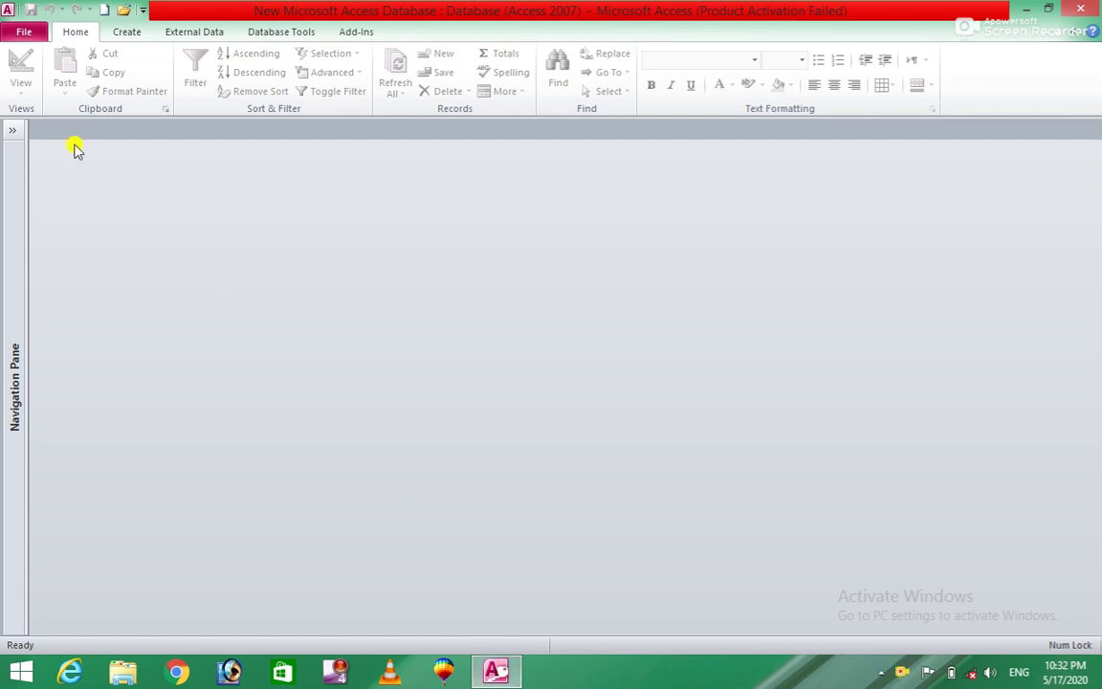
Create a blank database named "Table 1" in the Desktop folder
{"action": "left_click", "coordinate": [27, 38]}
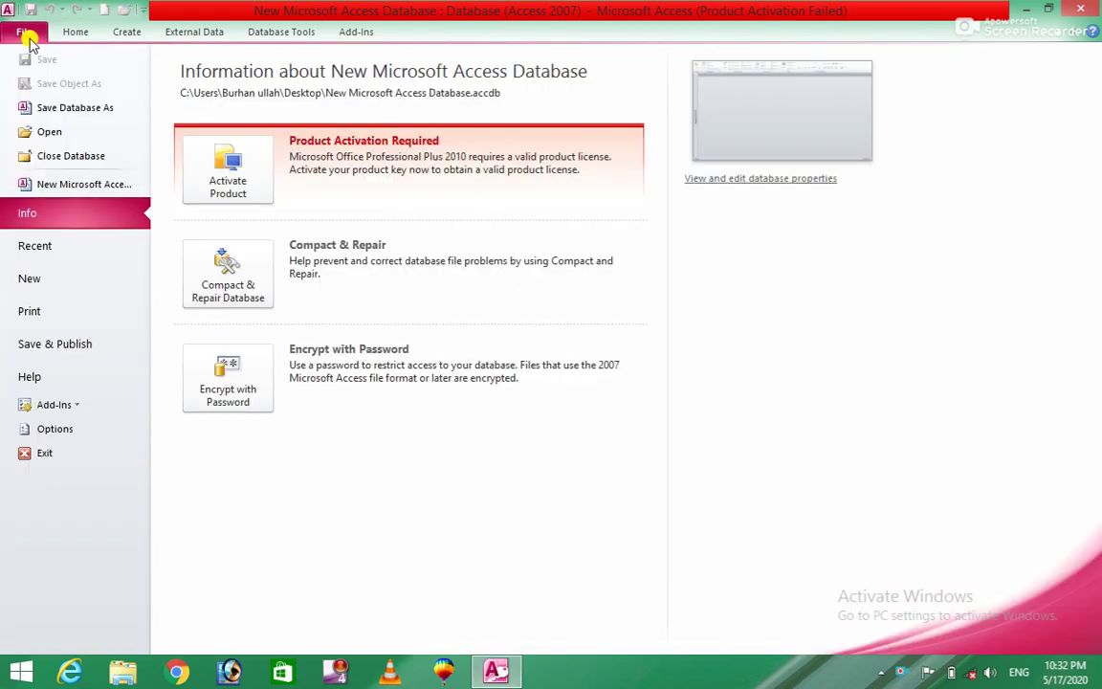
{"action": "left_click", "coordinate": [42, 284]}
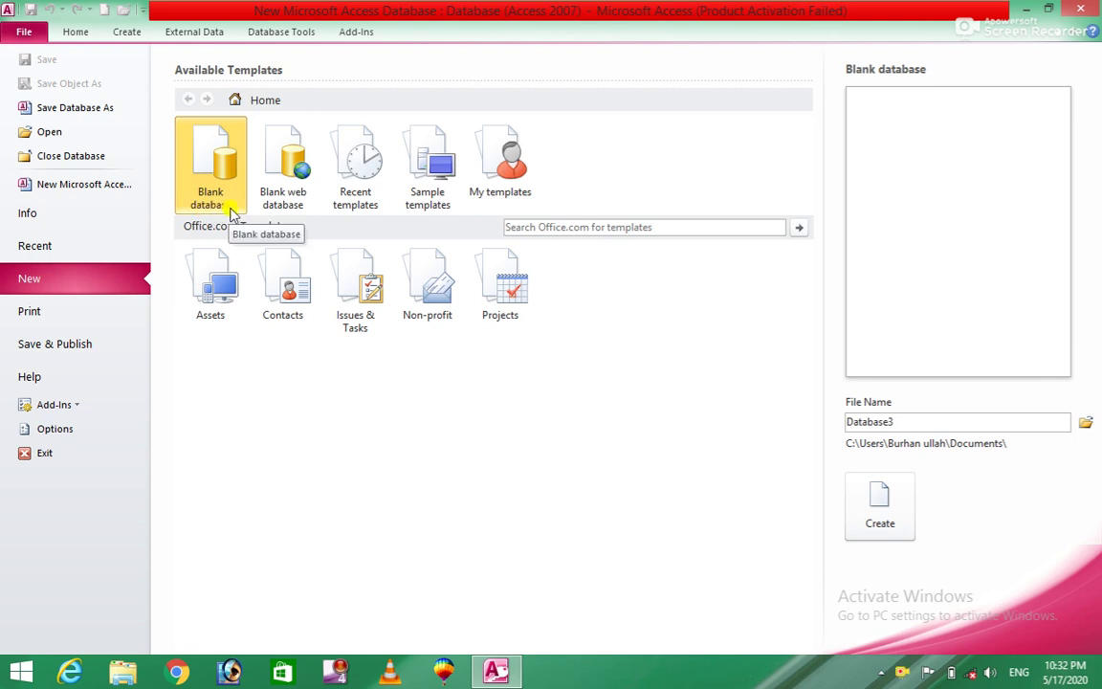
{"action": "double_click", "coordinate": [917, 423]}
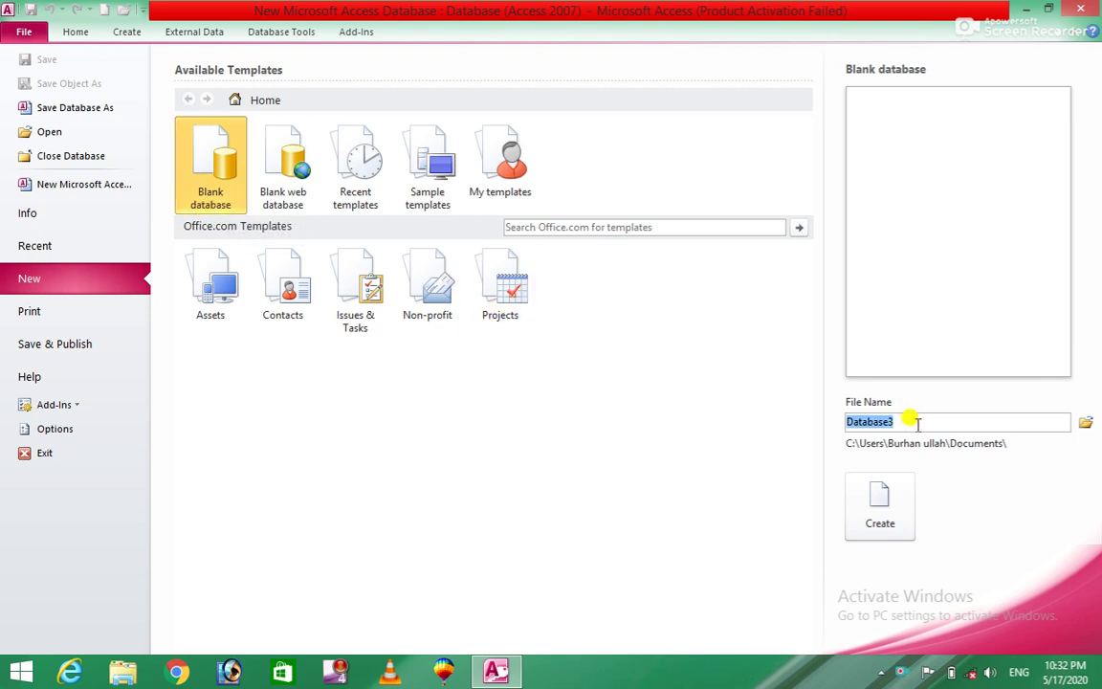
{"action": "type", "text": "T"}
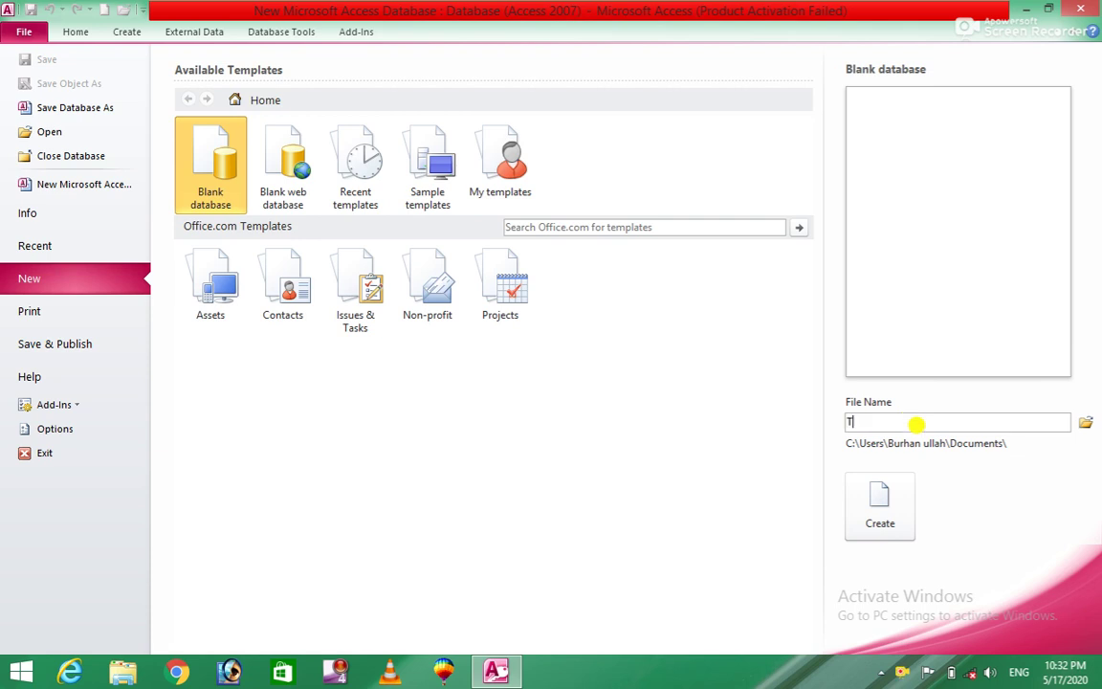
{"action": "type", "text": "able 1"}
{"action": "left_click", "coordinate": [1085, 423]}
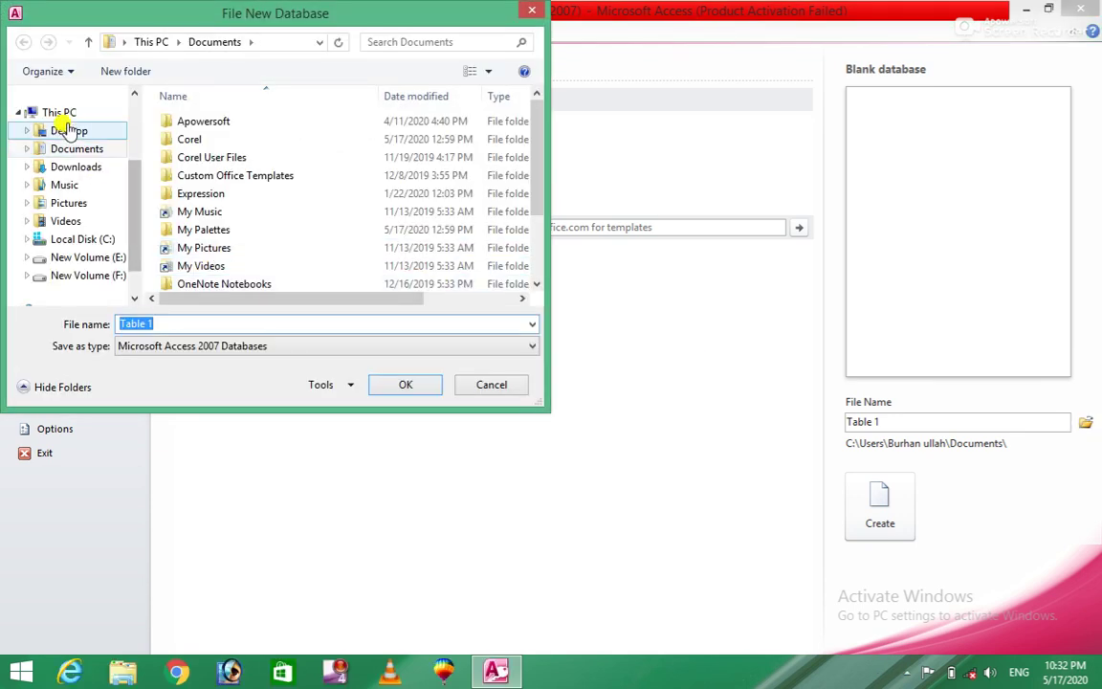
{"action": "left_click", "coordinate": [69, 131]}
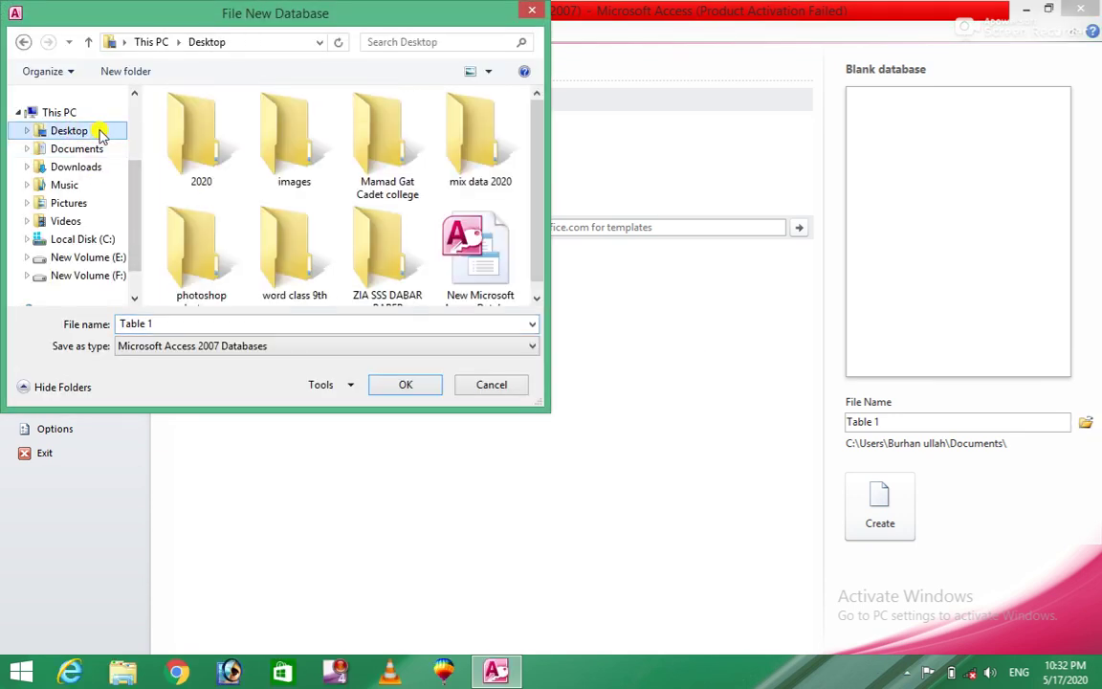
{"action": "left_click", "coordinate": [403, 388]}
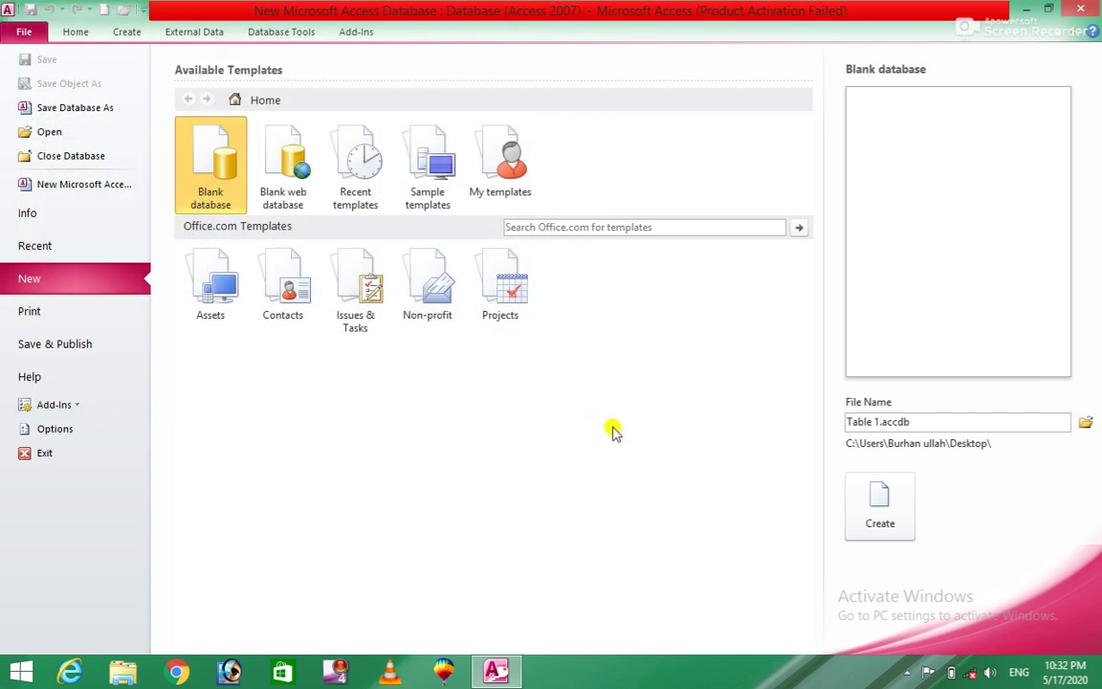
{"action": "left_click", "coordinate": [885, 523]}
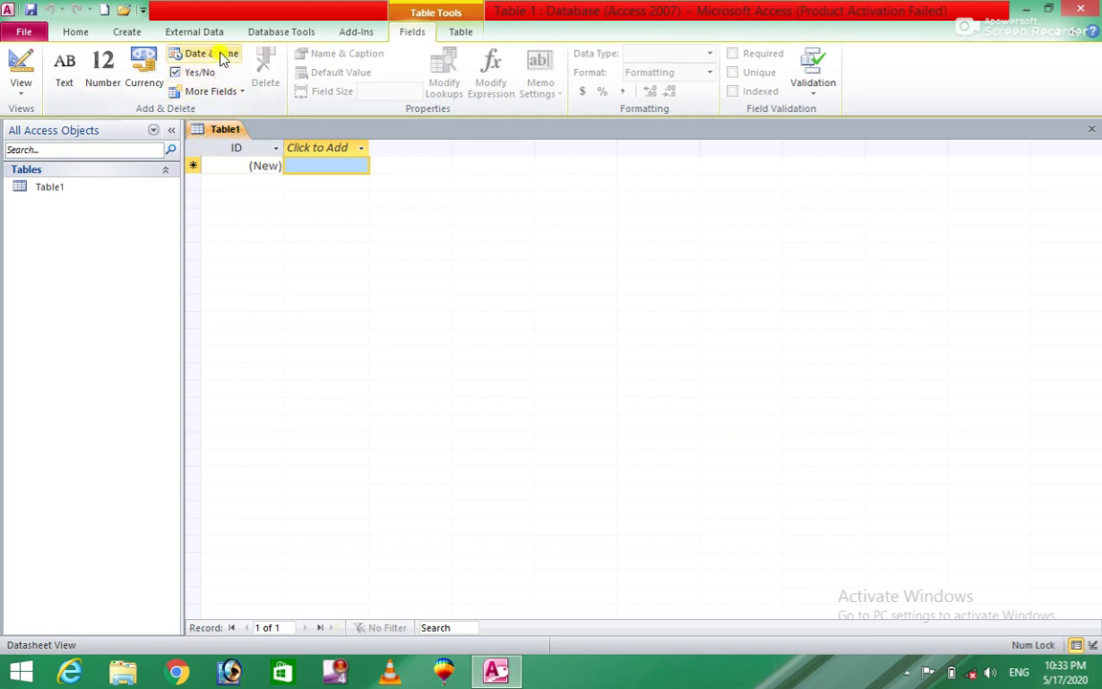
Create a new table in Design view and go through its Field Name, Data Type and Description columns
{"action": "left_click", "coordinate": [124, 31]}
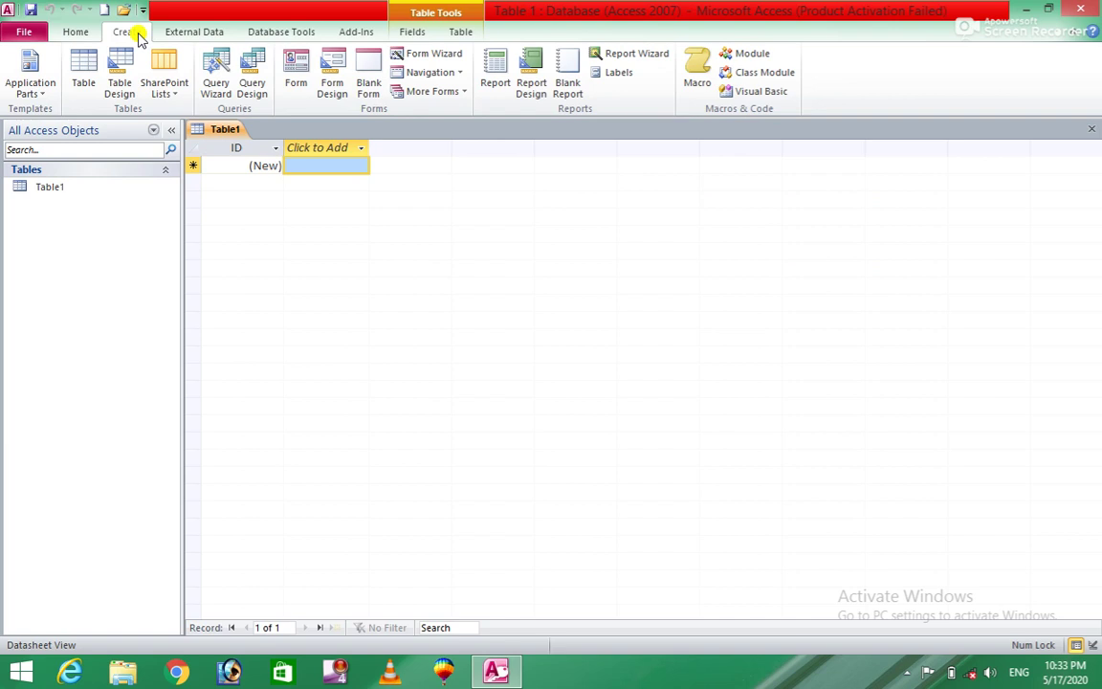
{"action": "left_click", "coordinate": [123, 81]}
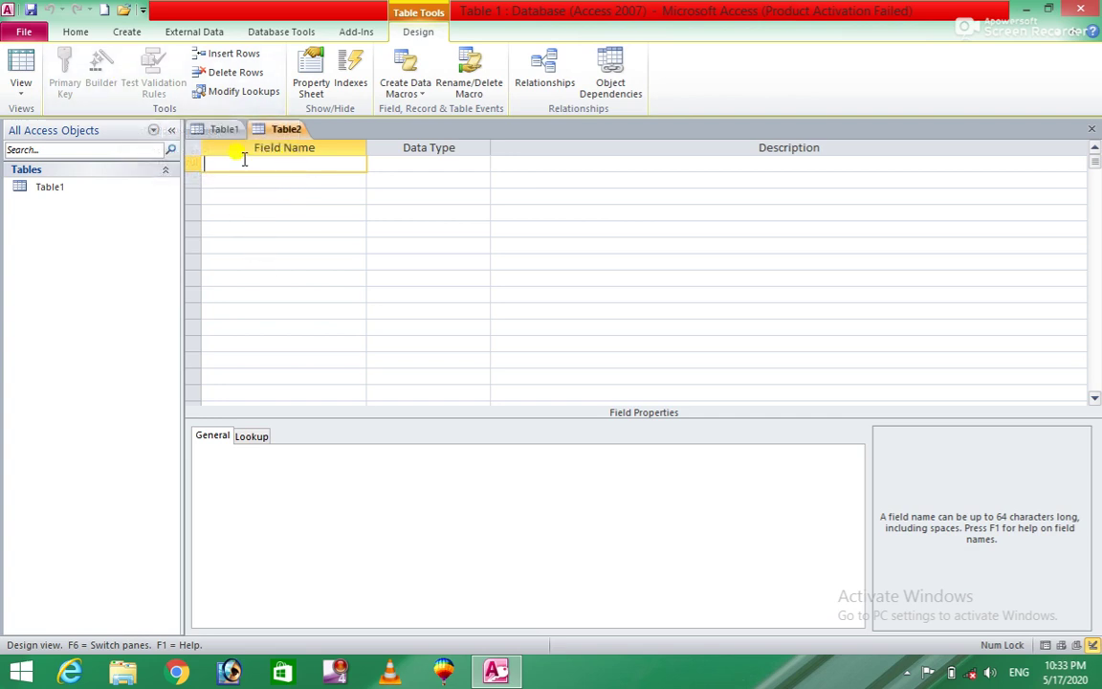
{"action": "left_click", "coordinate": [409, 164]}
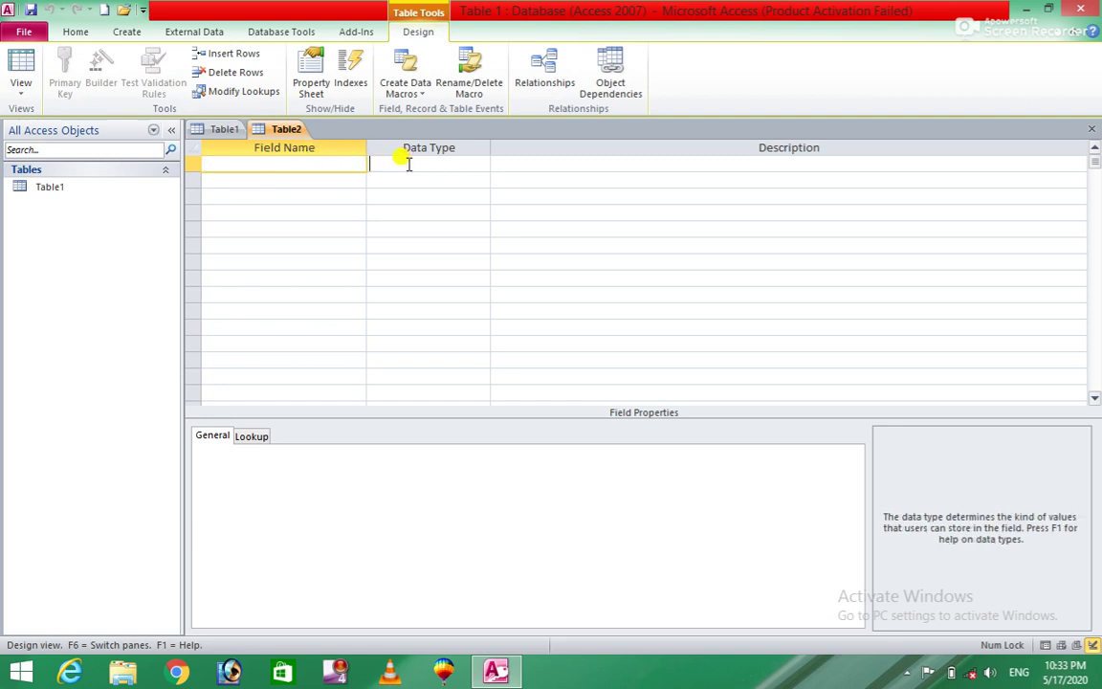
{"action": "left_click", "coordinate": [716, 166]}
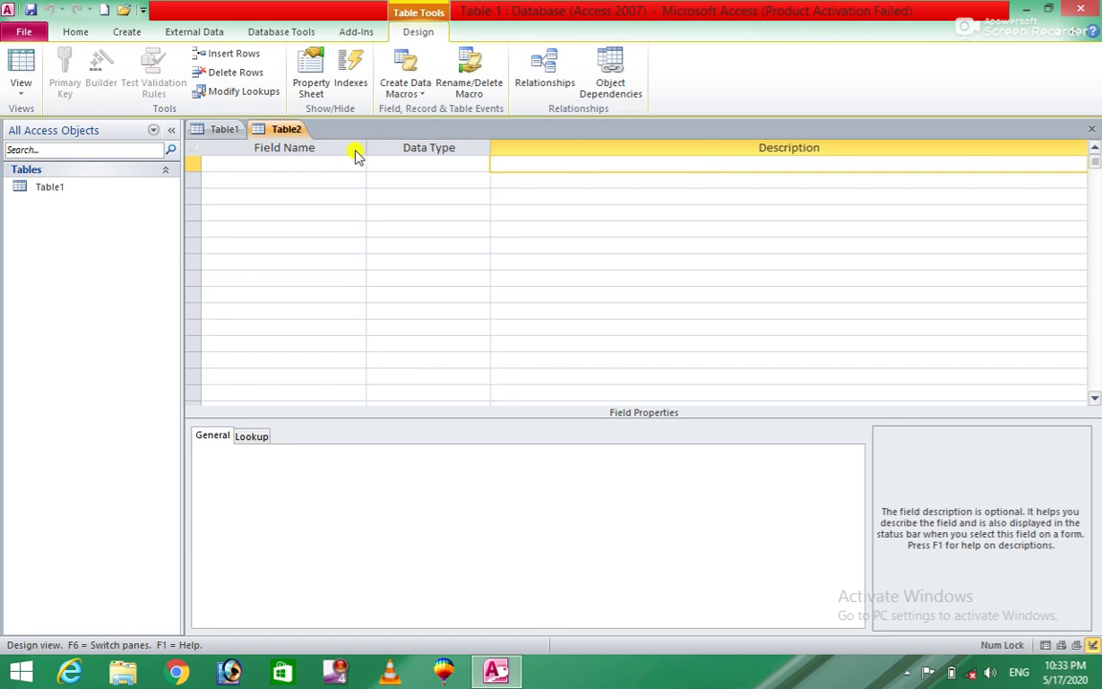
Add a field named "Customer name" in the first row with the Text data type
{"action": "left_click", "coordinate": [282, 168]}
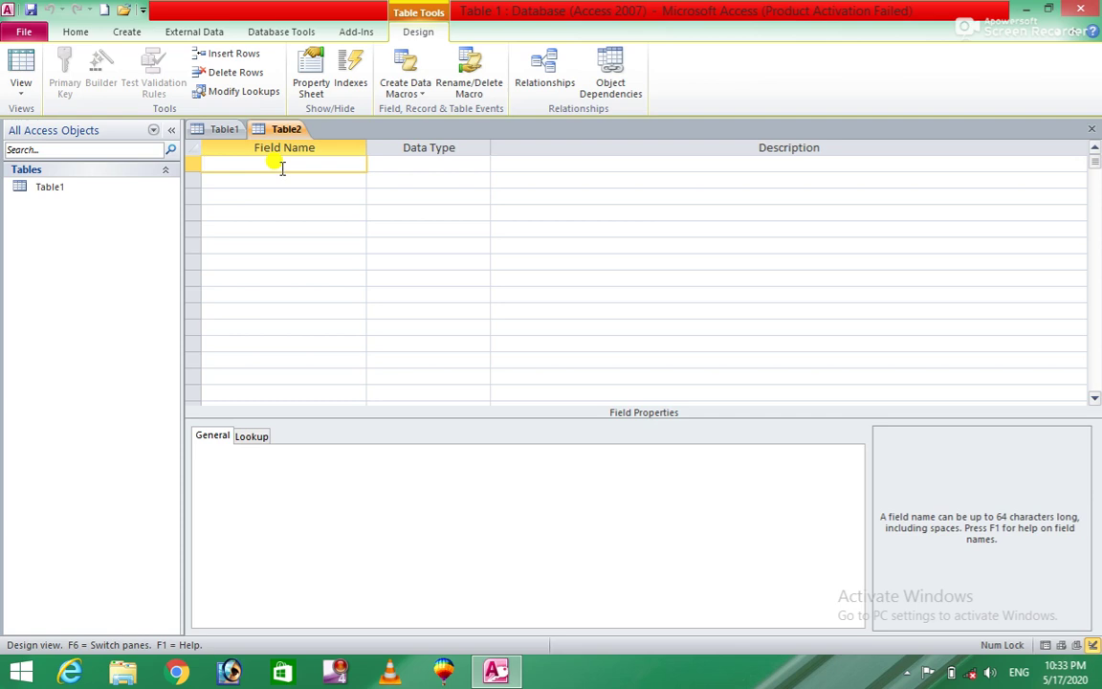
{"action": "type", "text": "Customer name"}
{"action": "key", "text": "Tab"}
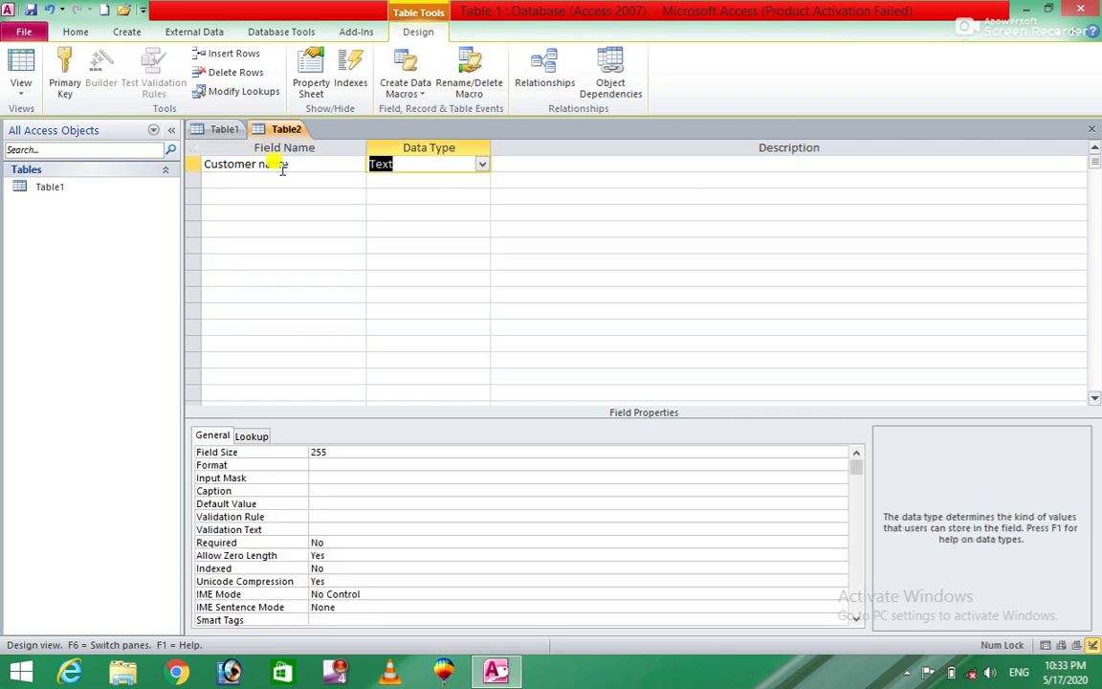
{"action": "left_click", "coordinate": [482, 165]}
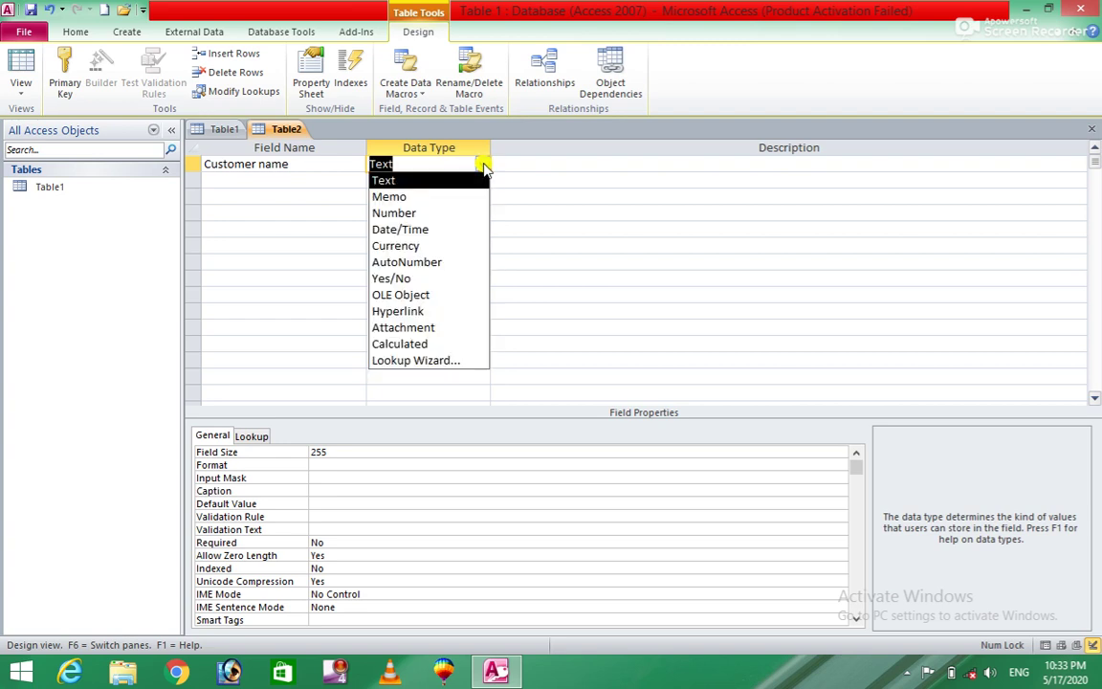
{"action": "left_click", "coordinate": [408, 180]}
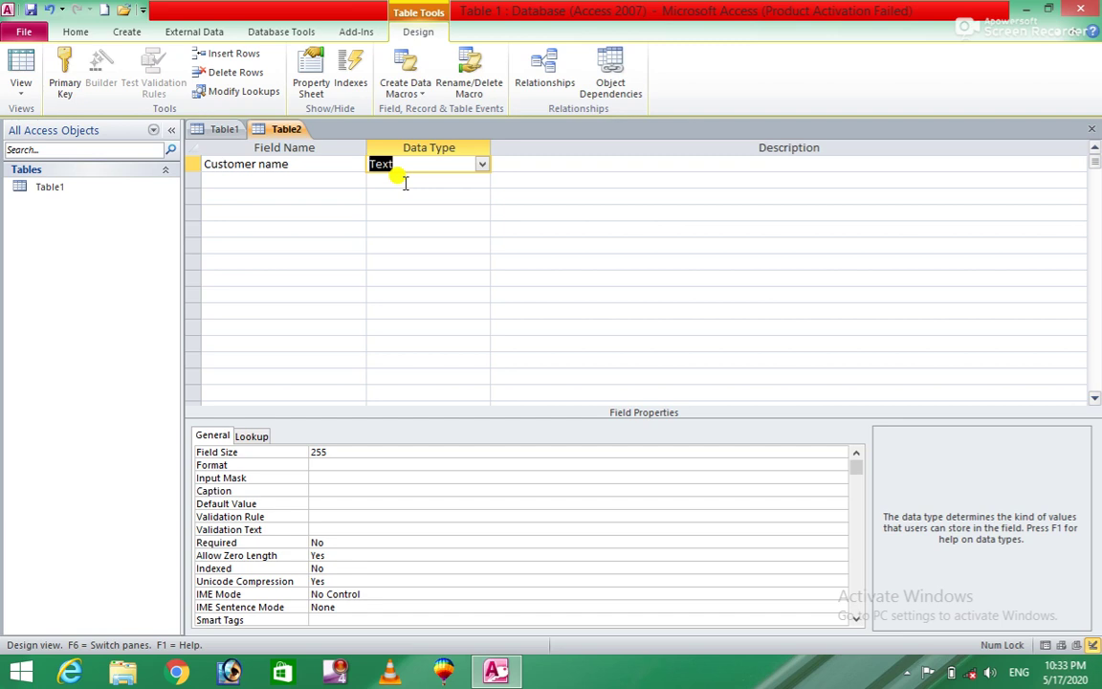
Examine the available data types, the description cell and the Field Size property of the Customer name field
{"action": "left_click", "coordinate": [482, 166]}
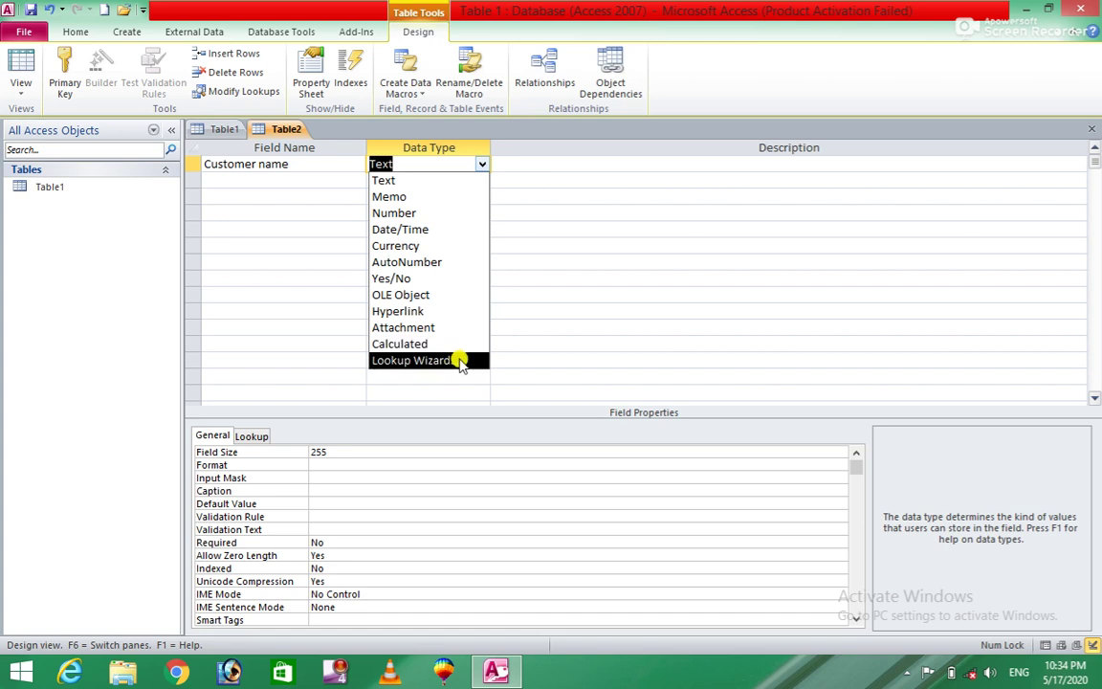
{"action": "left_click", "coordinate": [539, 164]}
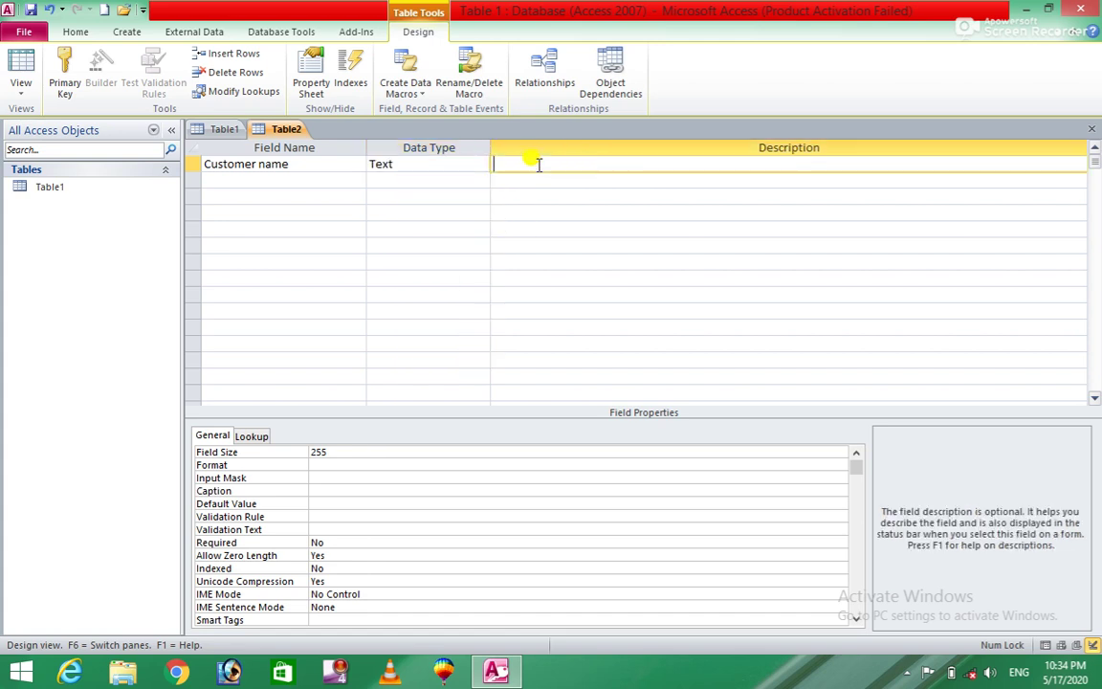
{"action": "left_click", "coordinate": [466, 164]}
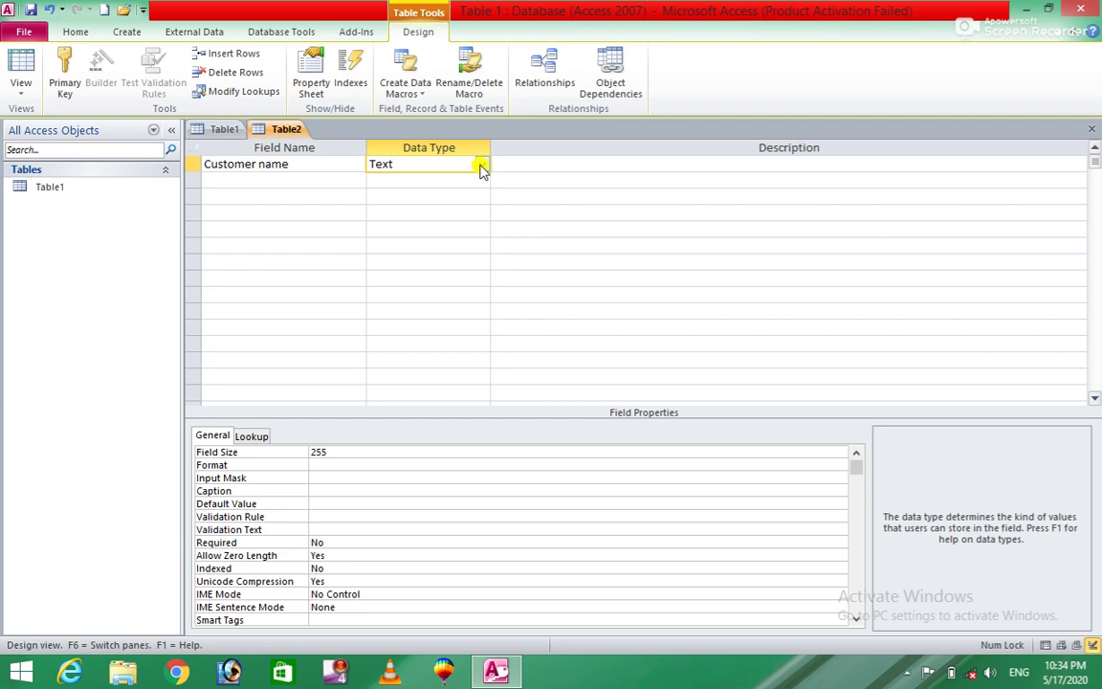
{"action": "left_click", "coordinate": [332, 454]}
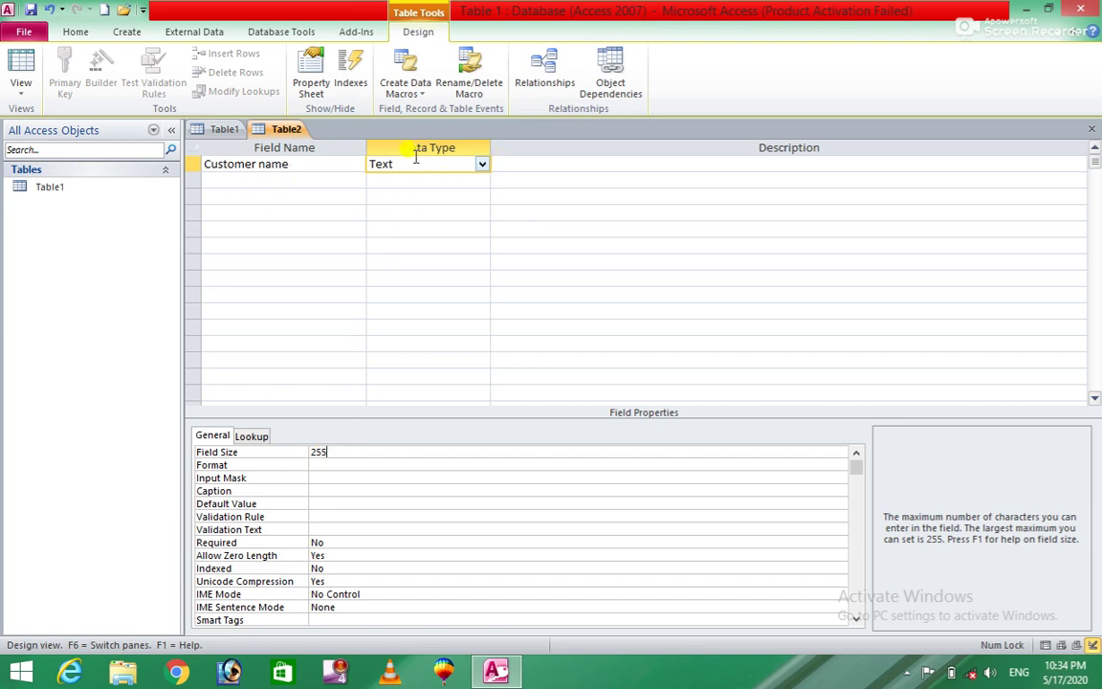
{"action": "left_click", "coordinate": [483, 166]}
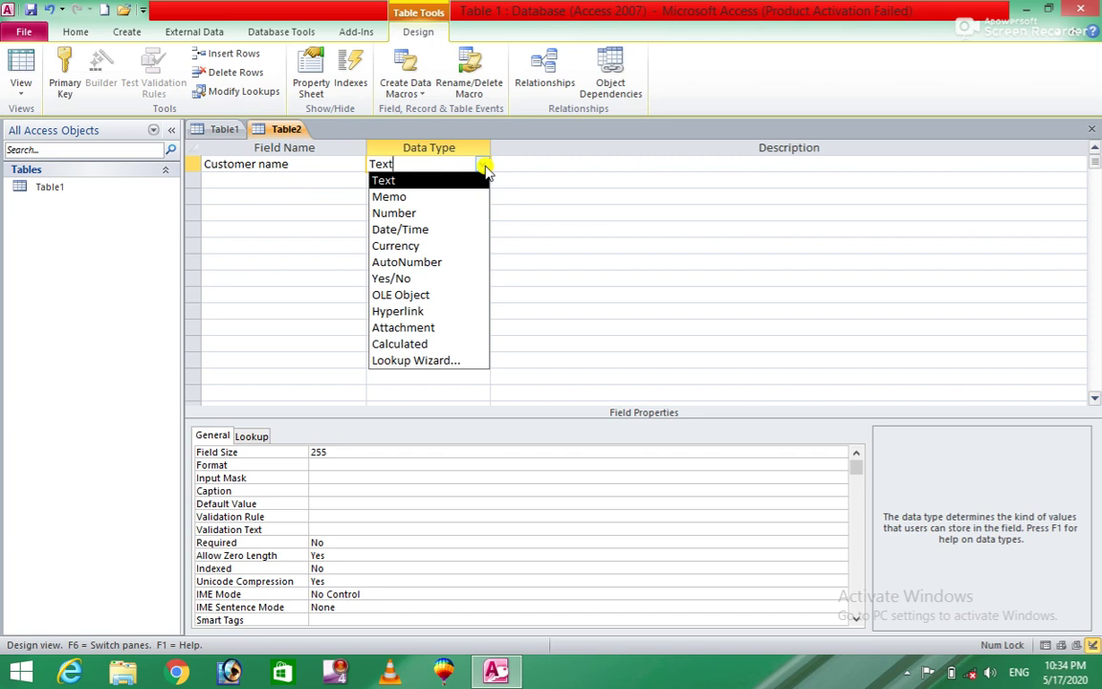
{"action": "left_click", "coordinate": [485, 166]}
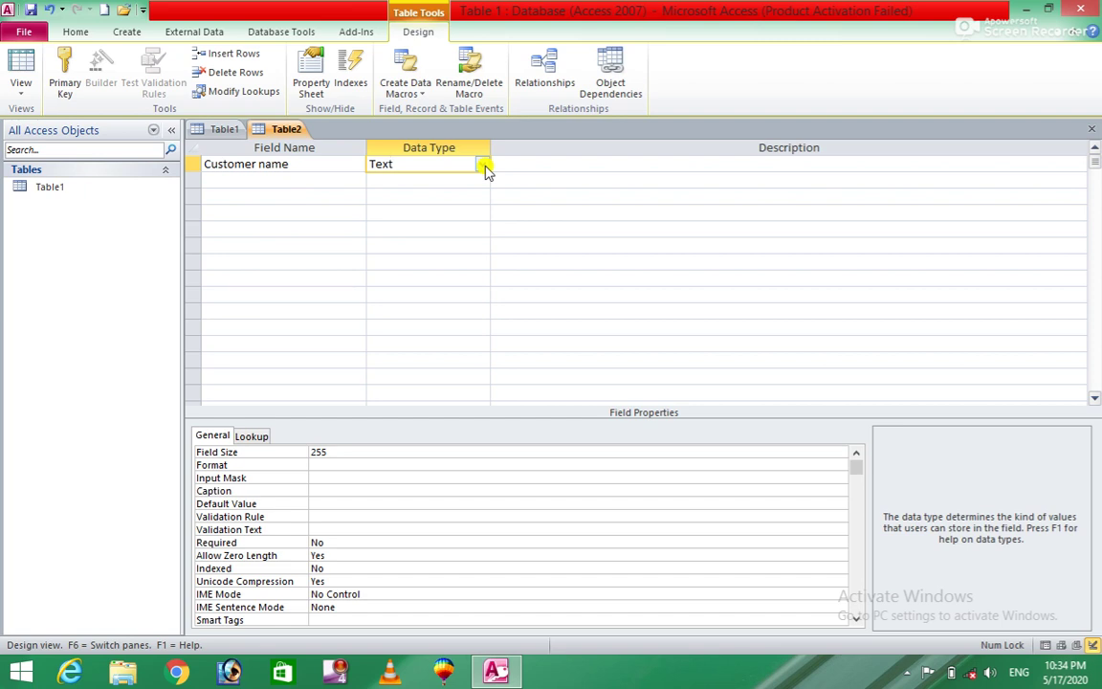
{"action": "left_click", "coordinate": [484, 166]}
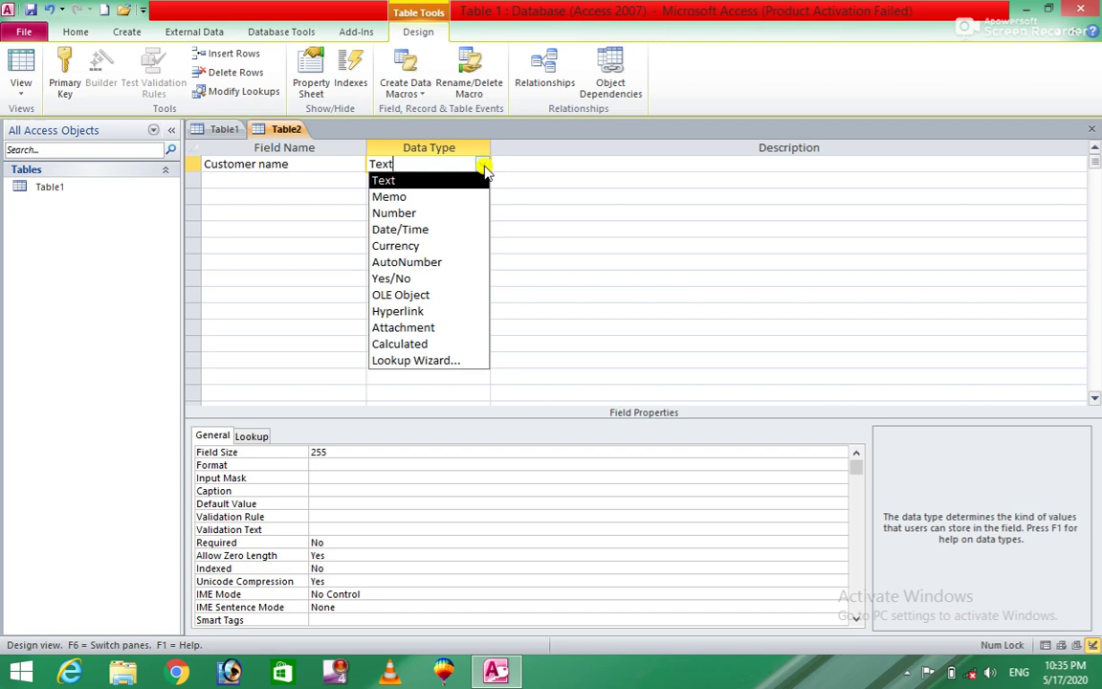
Switch the Customer name field to Memo and back to Text, comparing the first field property of each type
{"action": "left_click", "coordinate": [421, 197]}
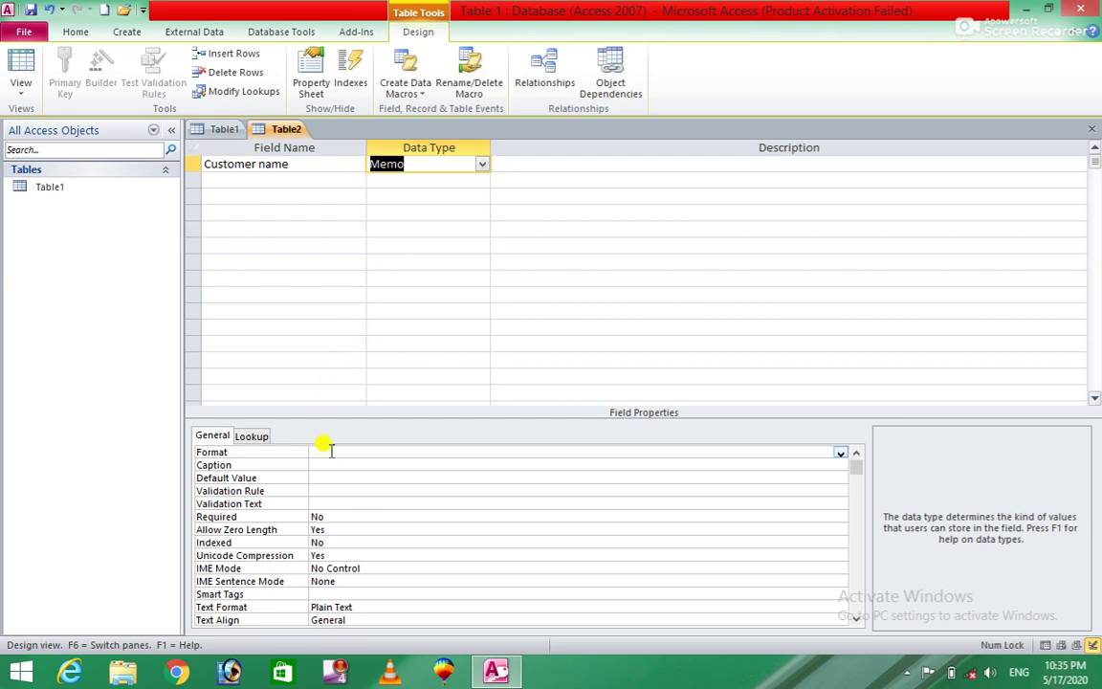
{"action": "left_click", "coordinate": [326, 452]}
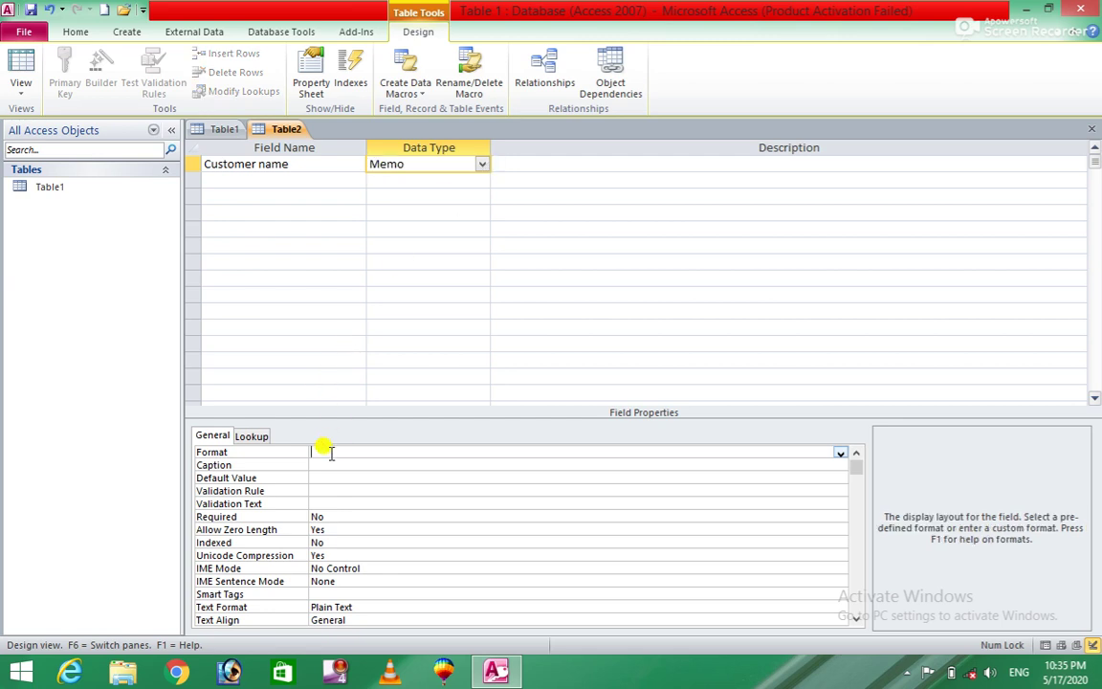
{"action": "left_click", "coordinate": [483, 164]}
{"action": "left_click", "coordinate": [463, 182]}
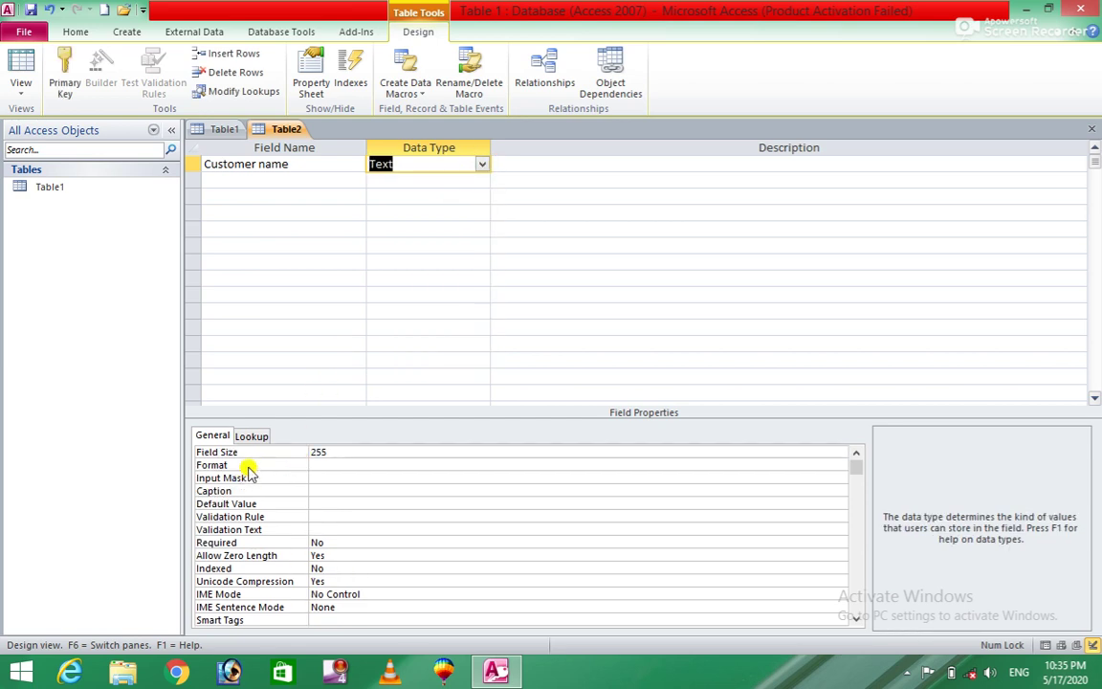
{"action": "left_click", "coordinate": [329, 452]}
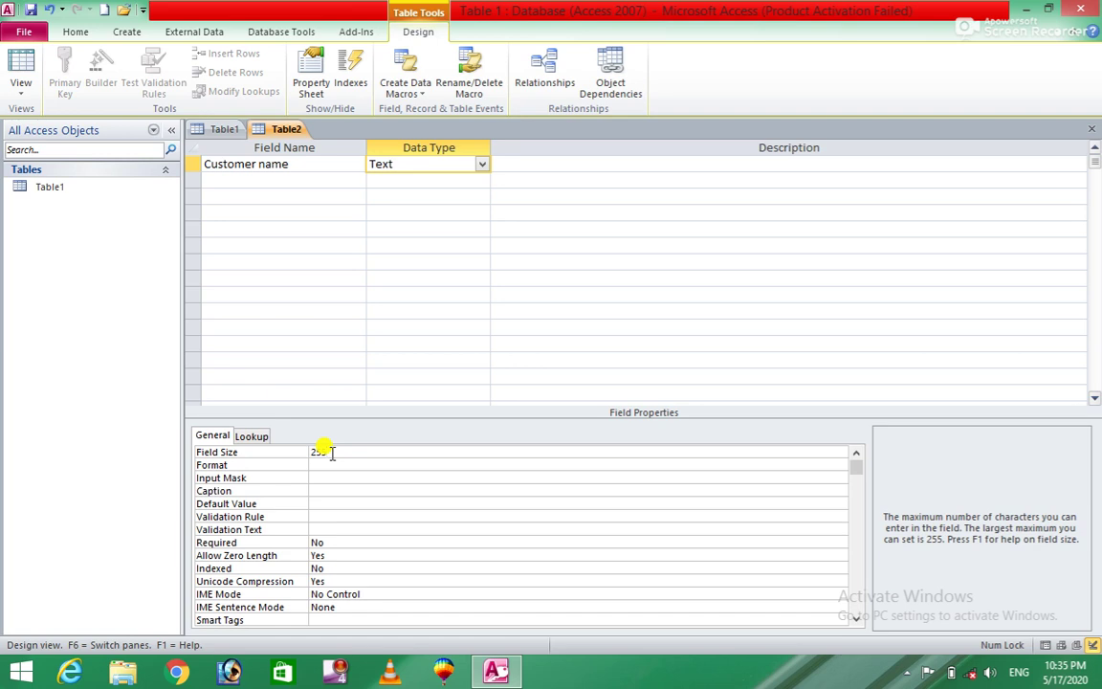
Set the data type of the Customer name field to Memo
{"action": "left_click", "coordinate": [483, 165]}
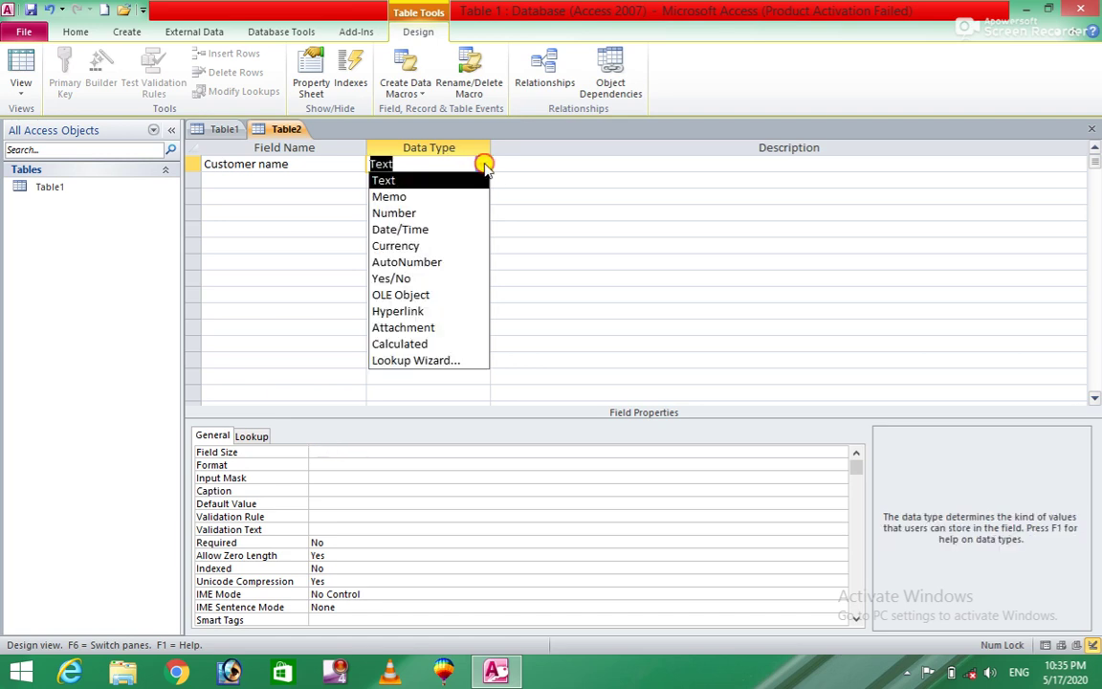
{"action": "left_click", "coordinate": [432, 197]}
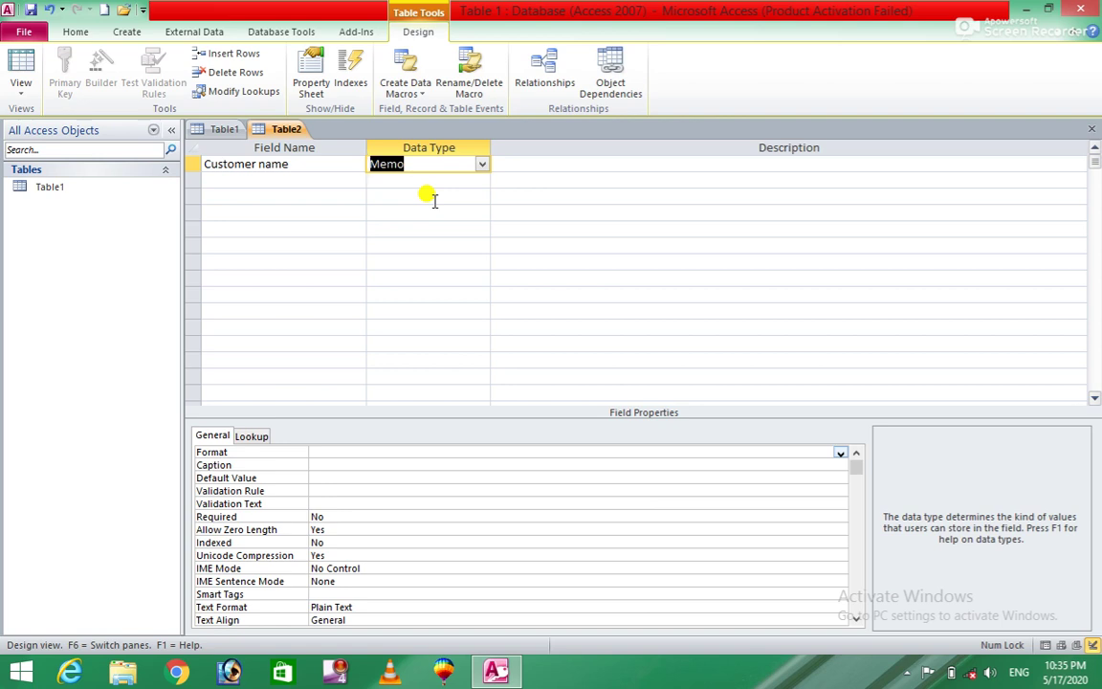
Review the available data types for the Customer name field and an empty row, then return to the Customer name field
{"action": "left_click", "coordinate": [483, 163]}
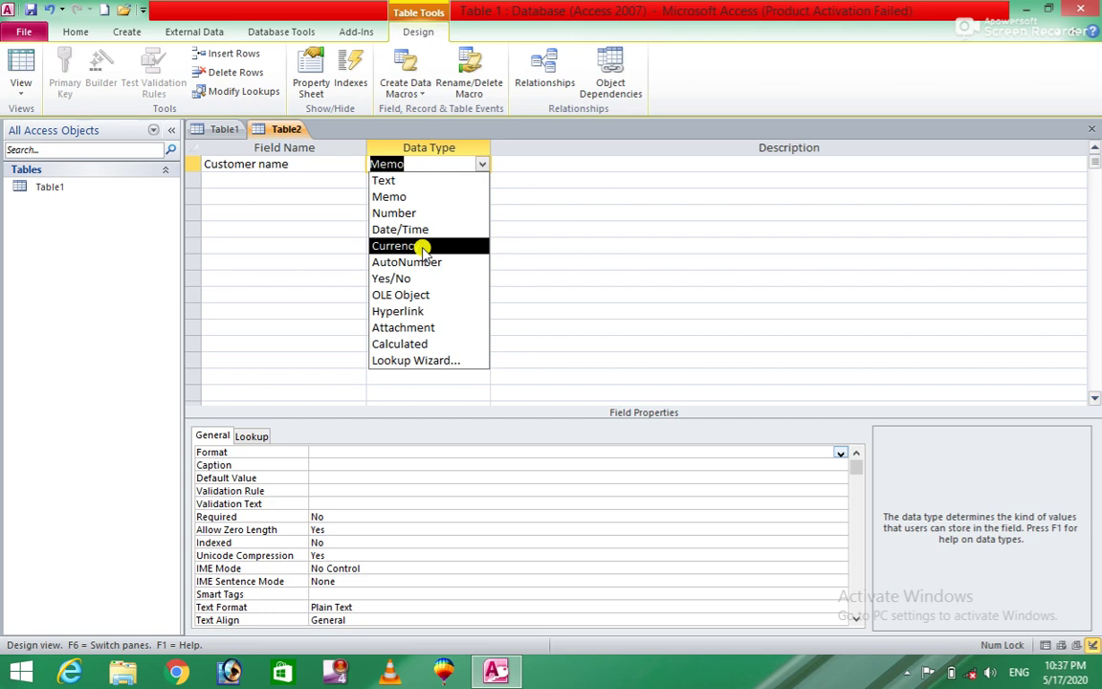
{"action": "left_click", "coordinate": [277, 247]}
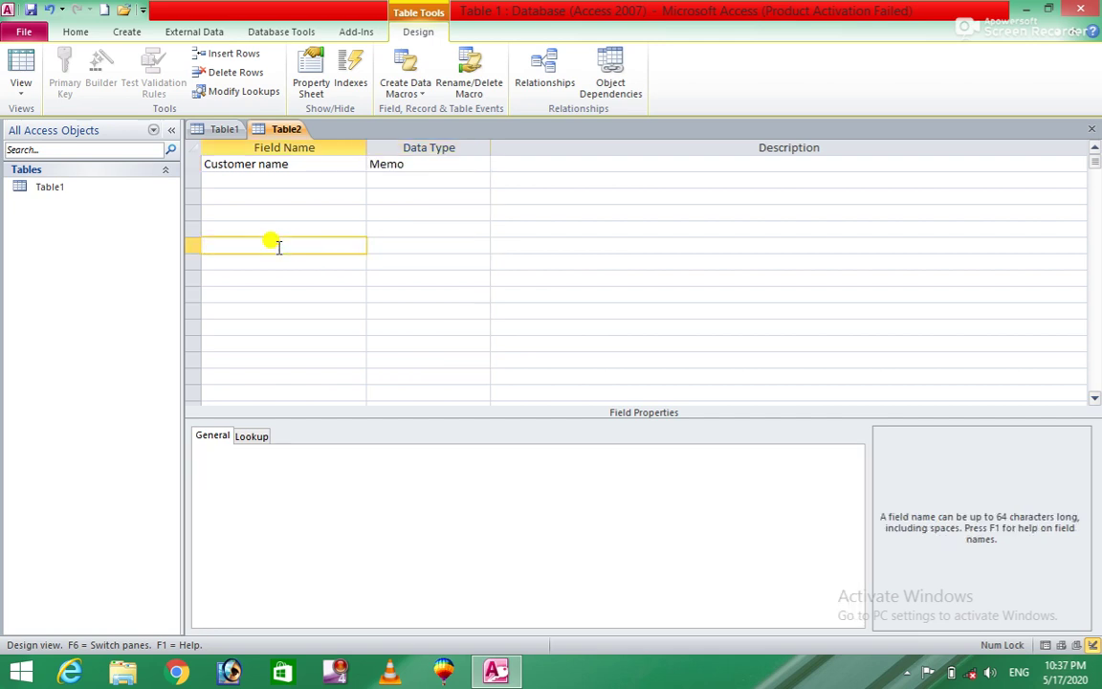
{"action": "left_click", "coordinate": [389, 237]}
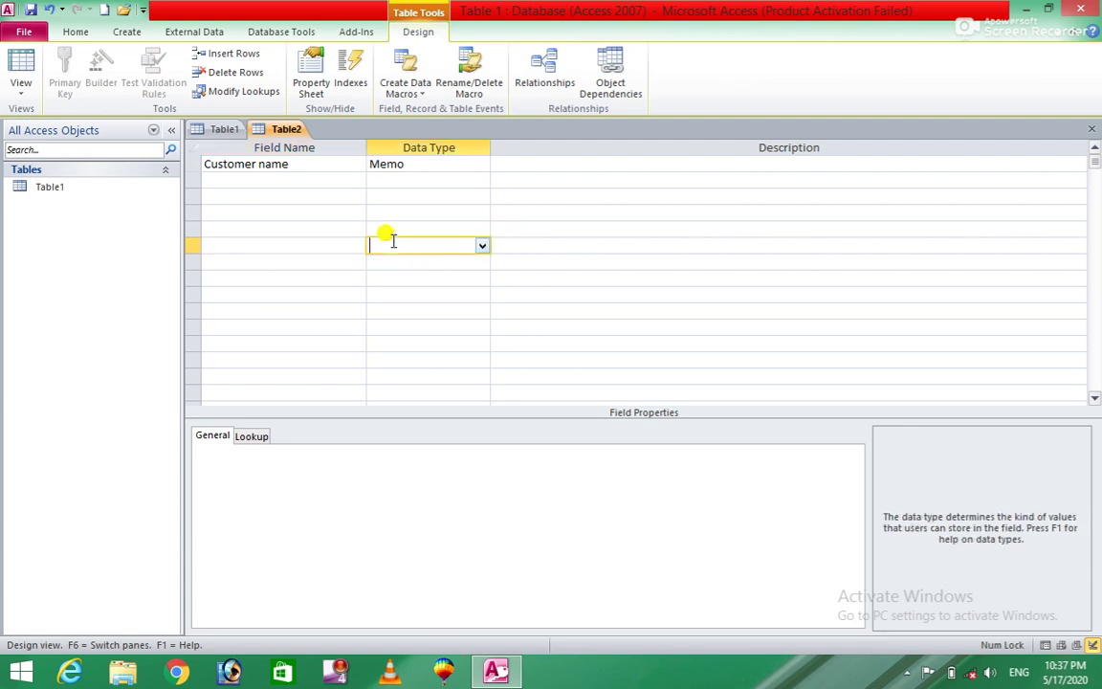
{"action": "left_click", "coordinate": [485, 246]}
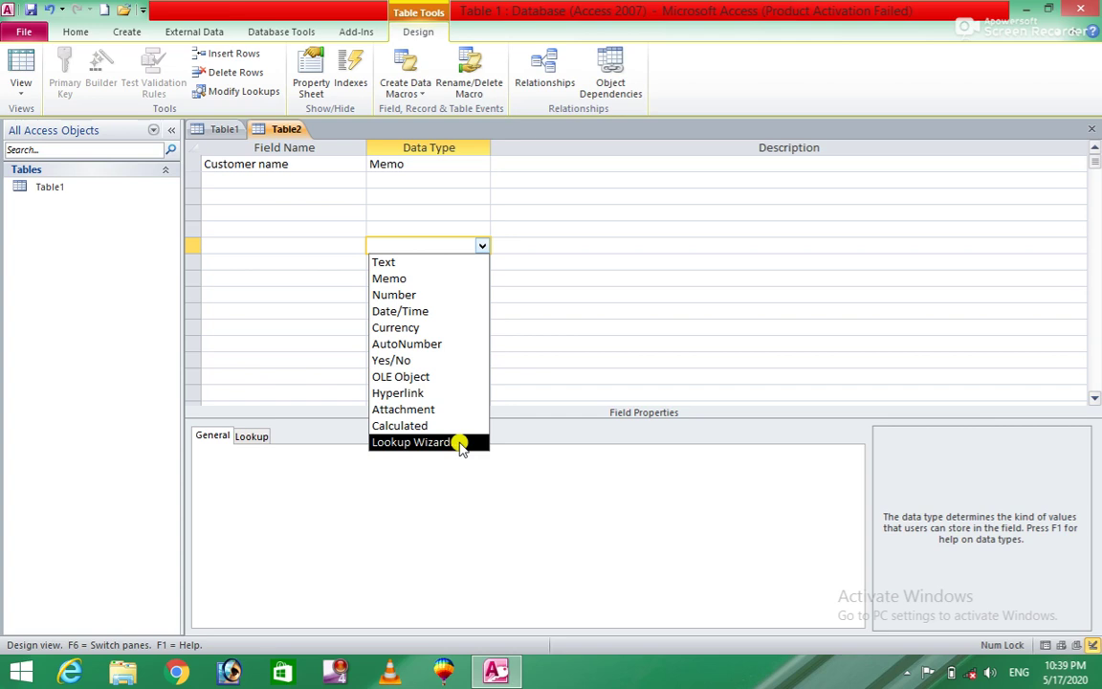
{"action": "left_click", "coordinate": [469, 165]}
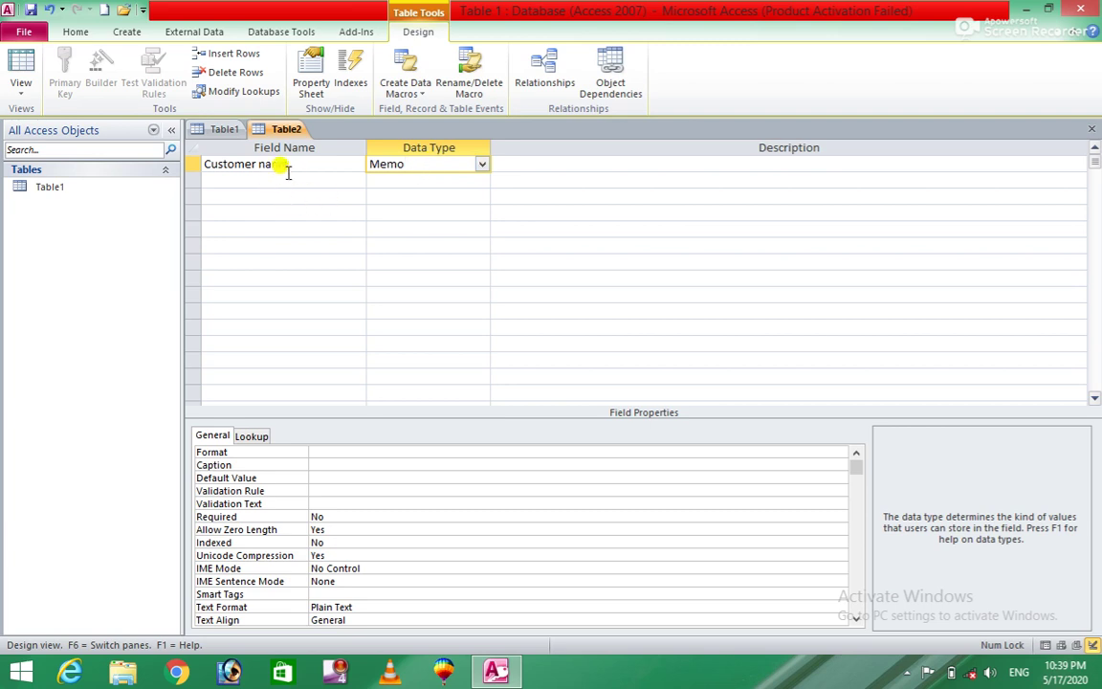
{"action": "left_click", "coordinate": [300, 164]}
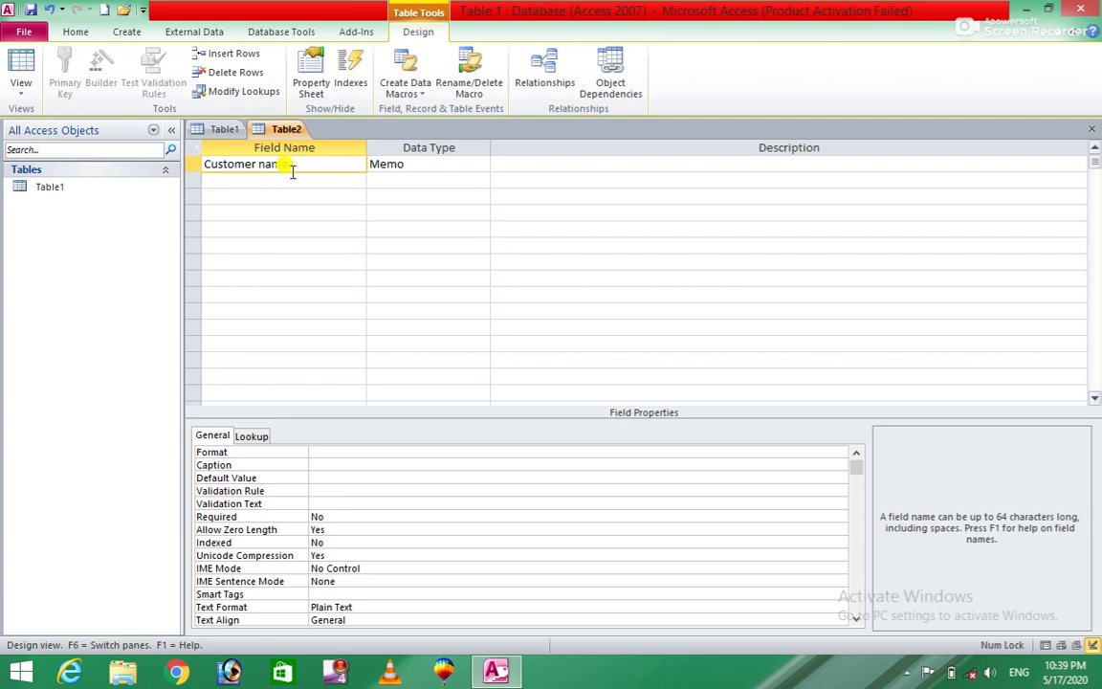
Set the data type of the Customer name field back to Text and move to the empty row below it
{"action": "left_click", "coordinate": [417, 163]}
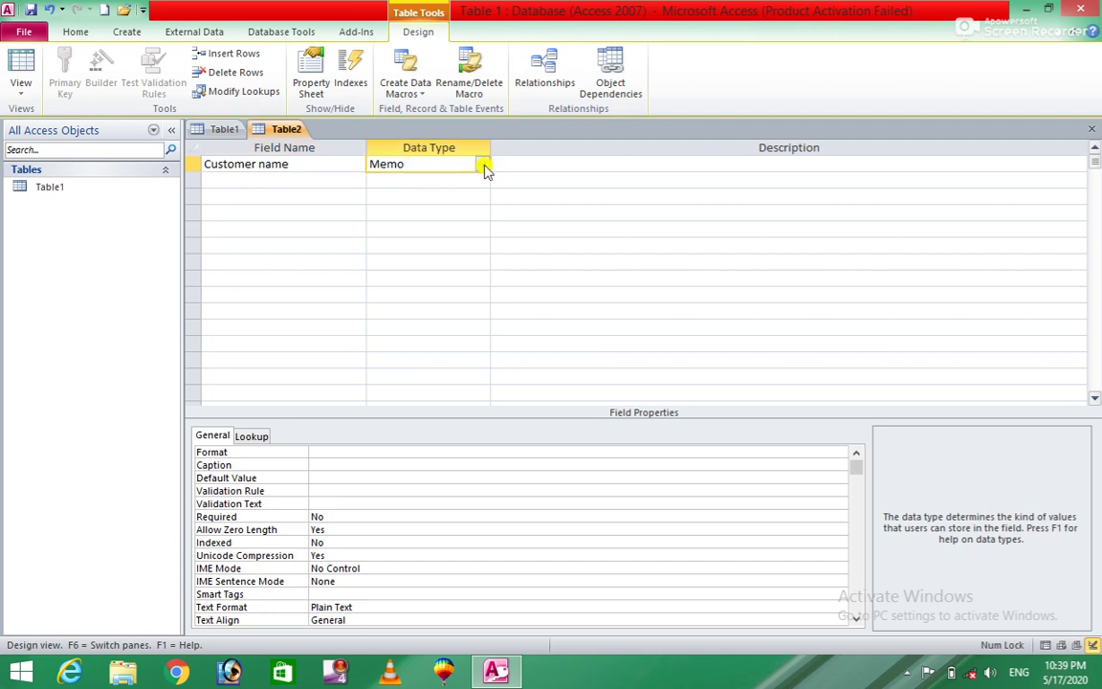
{"action": "left_click", "coordinate": [483, 164]}
{"action": "left_click", "coordinate": [445, 181]}
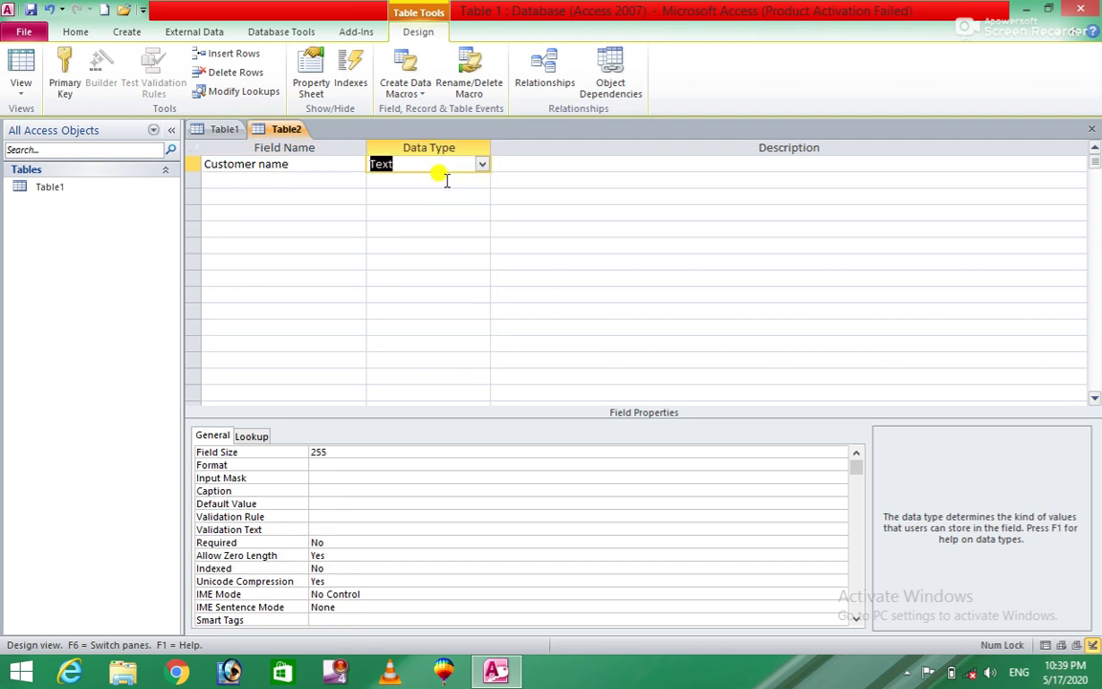
{"action": "left_click", "coordinate": [306, 182]}
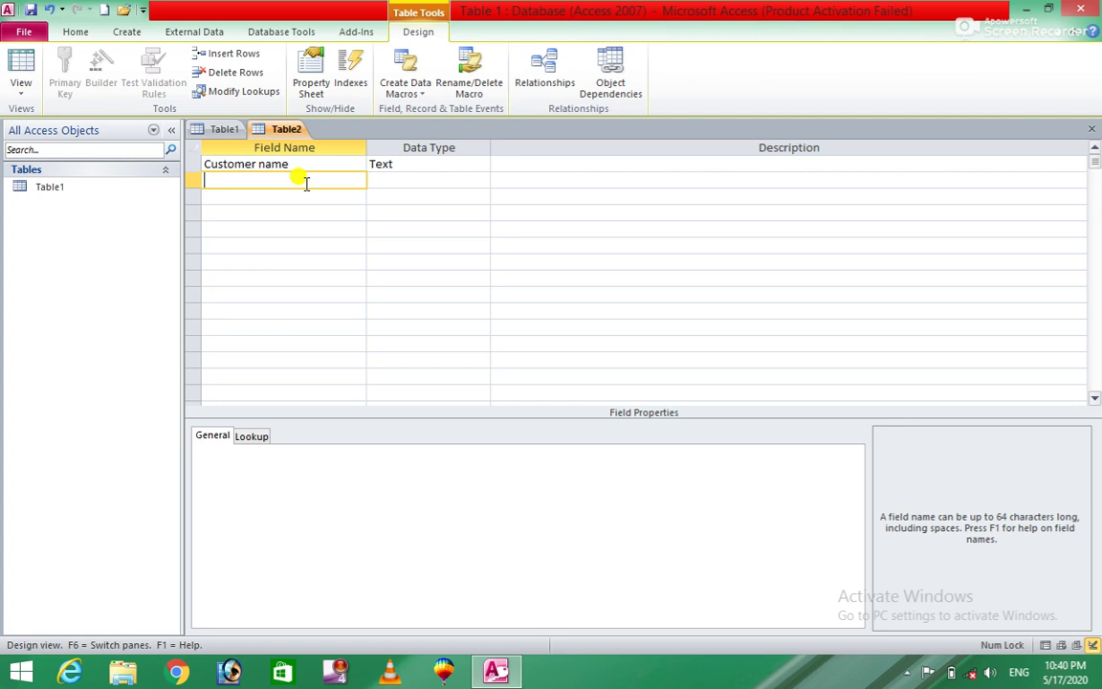
Examine the list of data types available for the Customer name field without choosing a different one
{"action": "left_click", "coordinate": [436, 163]}
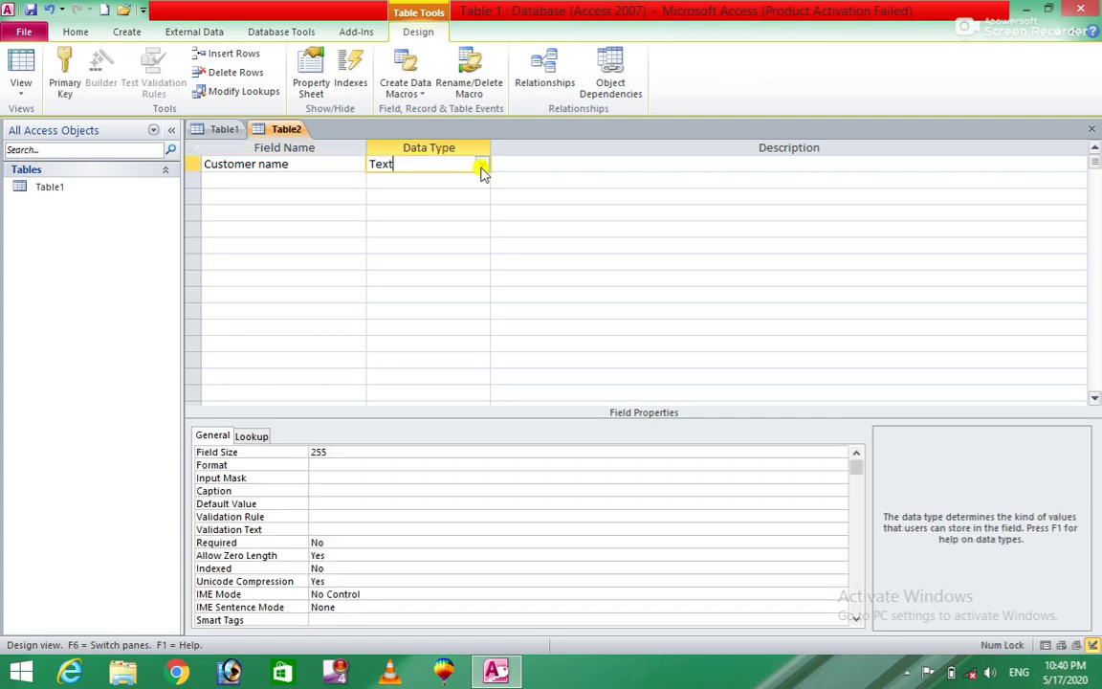
{"action": "left_click", "coordinate": [482, 167]}
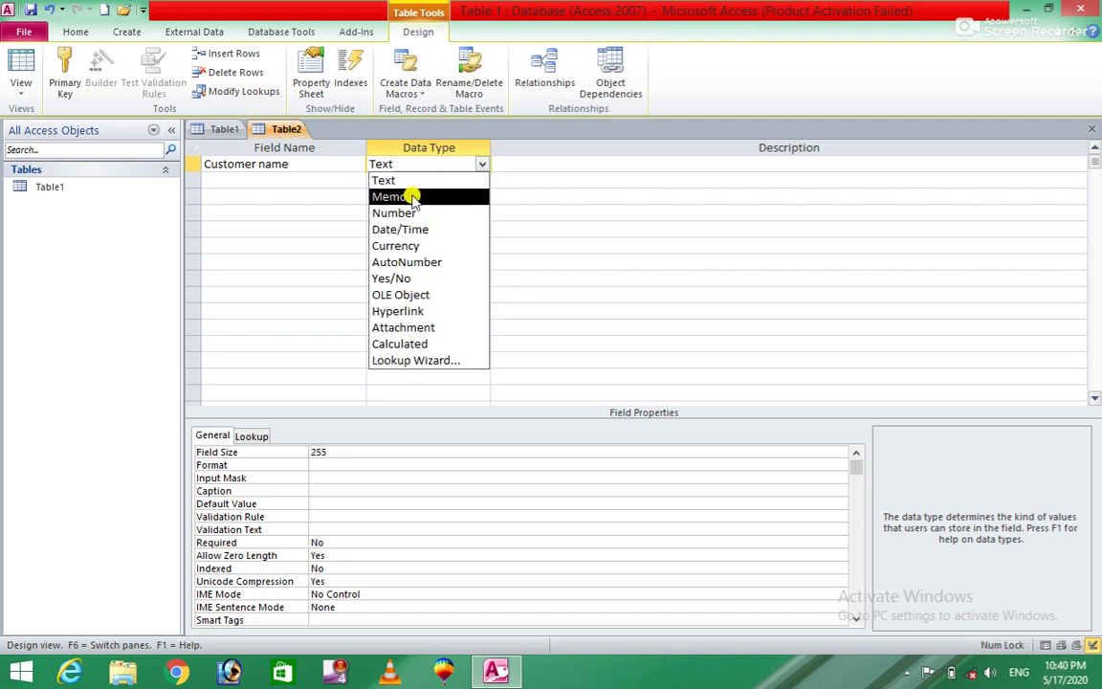
{"action": "left_click", "coordinate": [268, 179]}
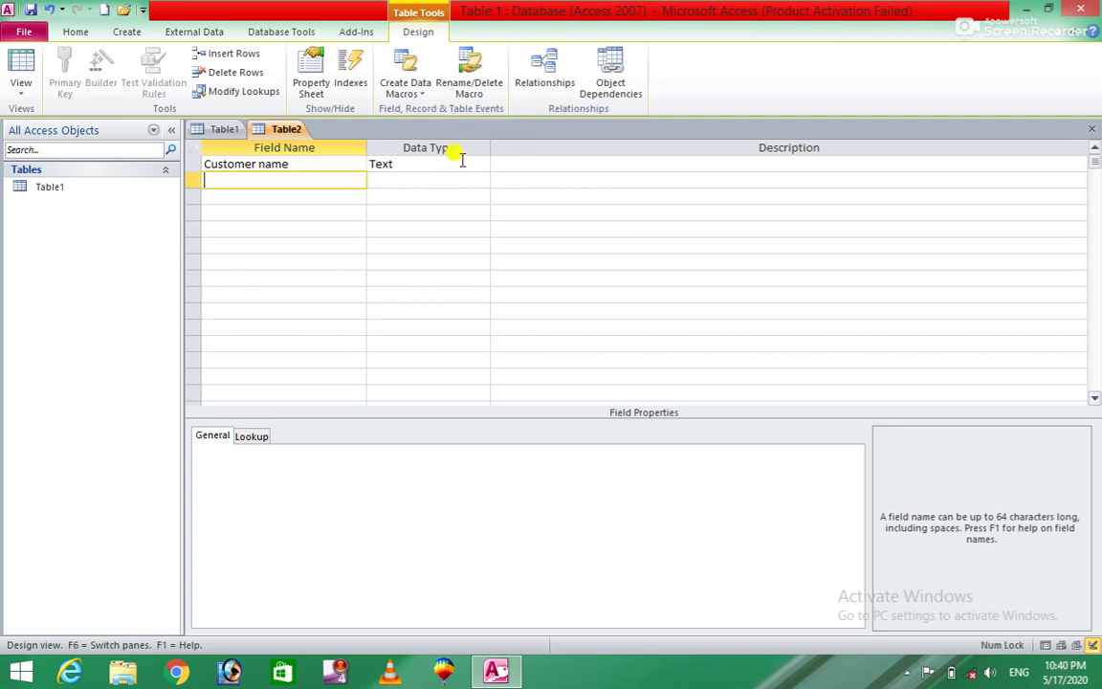
{"action": "left_click", "coordinate": [462, 163]}
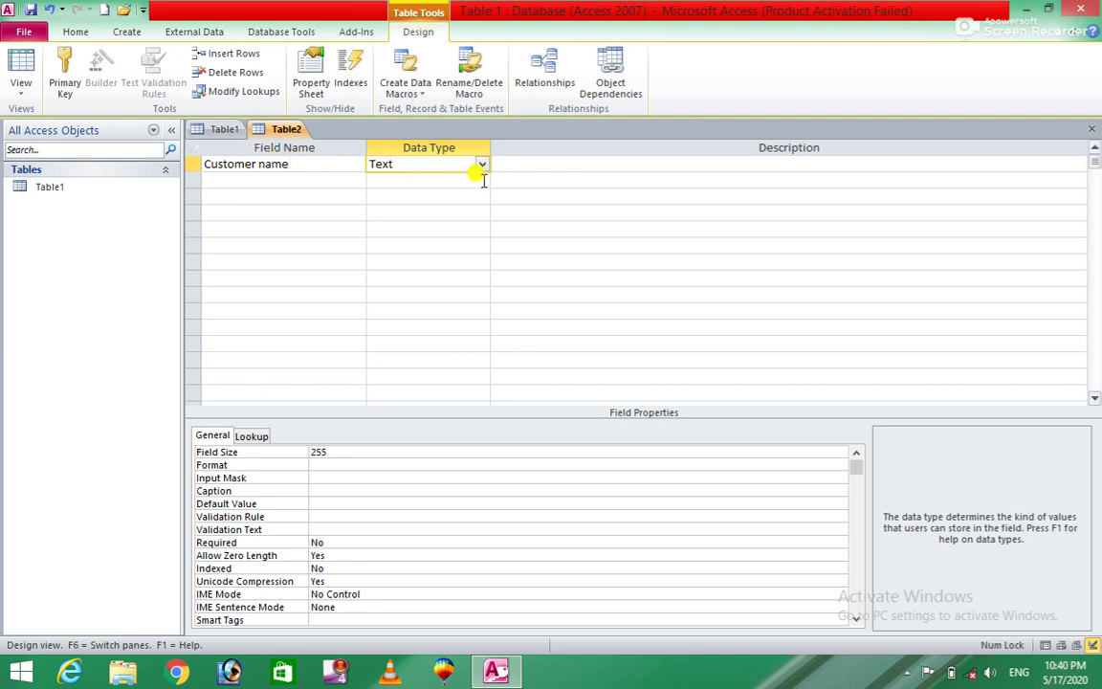
{"action": "left_click", "coordinate": [483, 166]}
{"action": "left_click", "coordinate": [485, 168]}
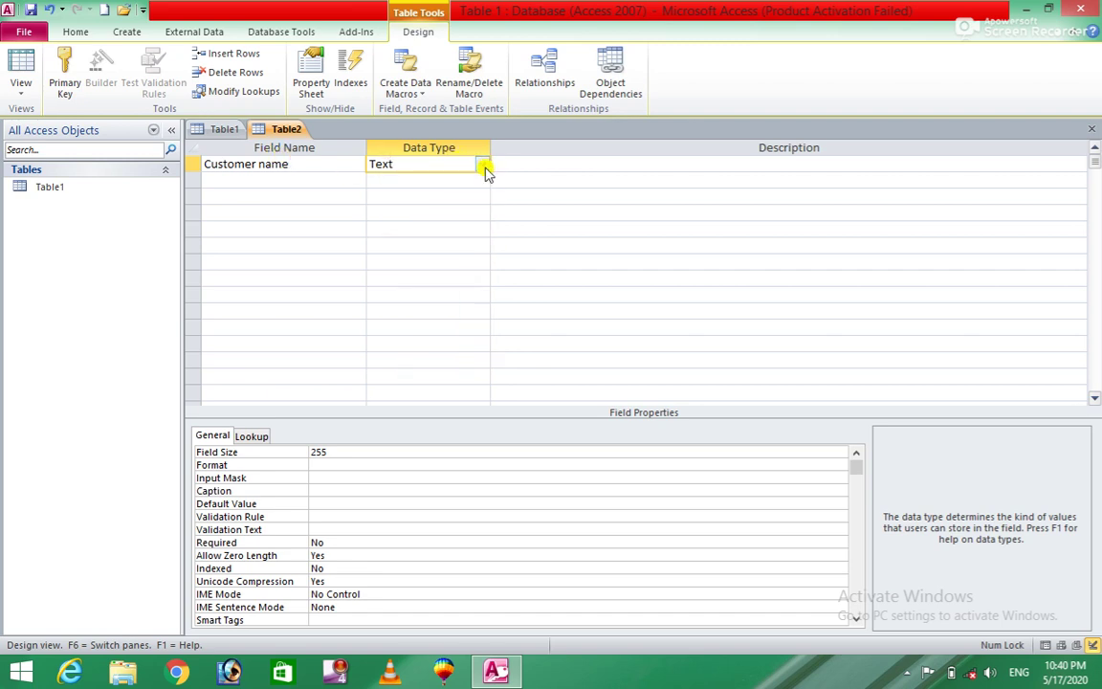